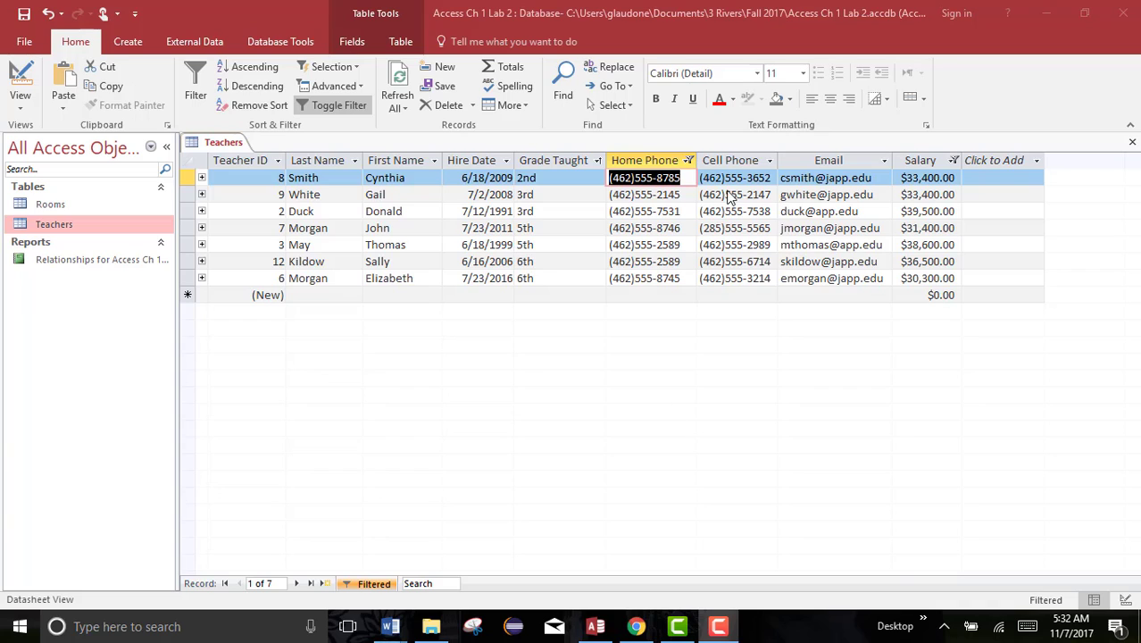
Format the whole Teachers datasheet in 10-point Verdana.
left_click(675, 178)
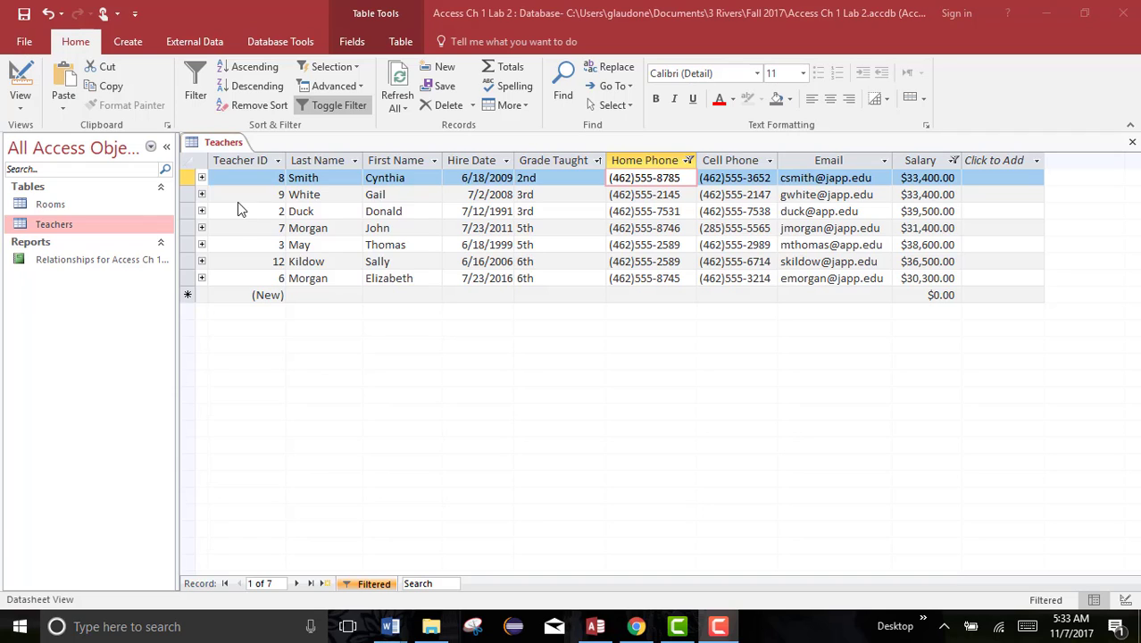
left_click(191, 164)
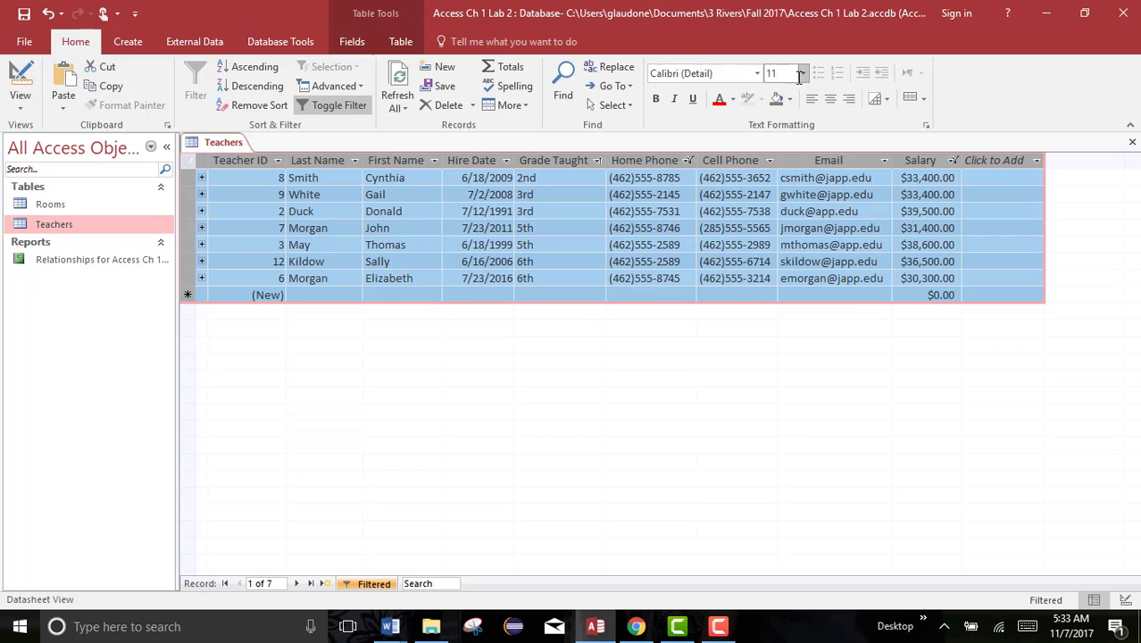
left_click(801, 74)
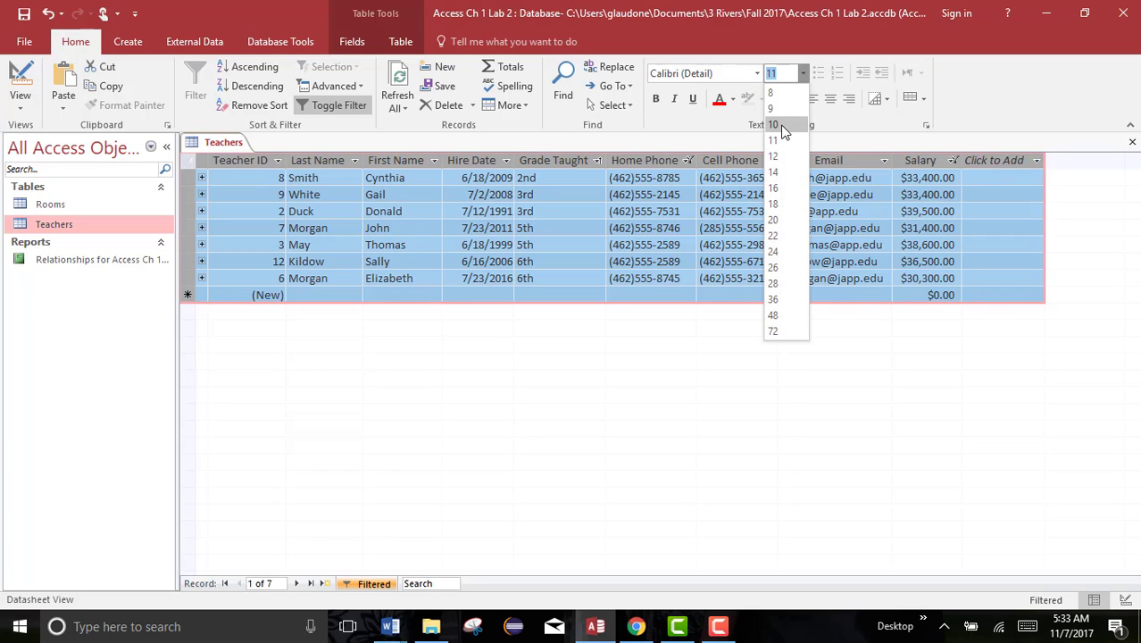
left_click(782, 125)
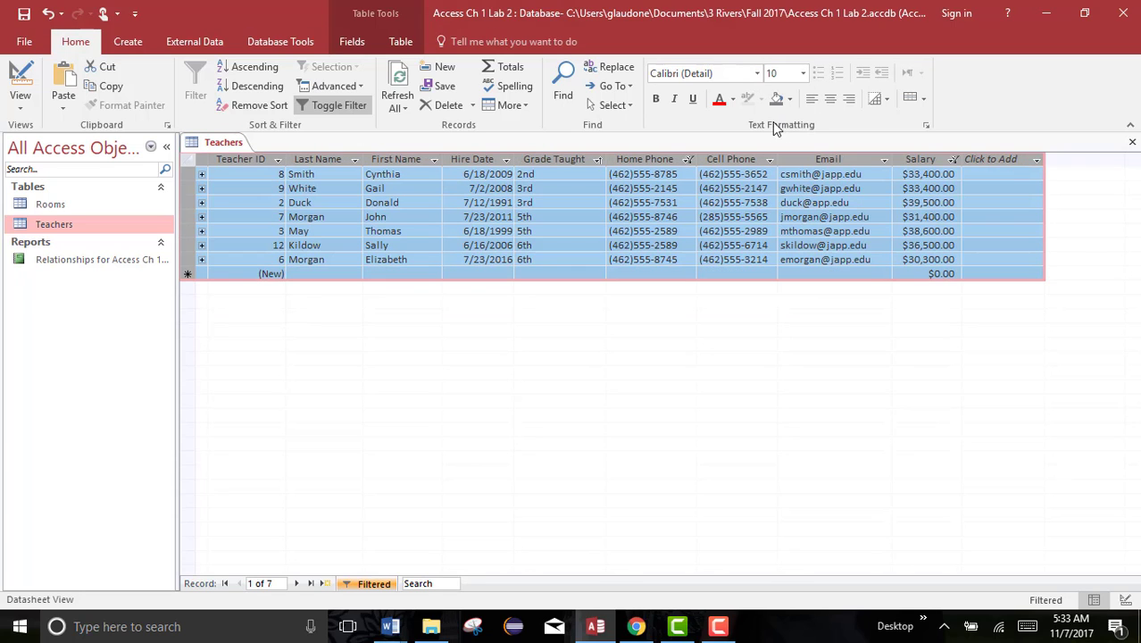
left_click(757, 74)
scroll(758, 296, "down", 1)
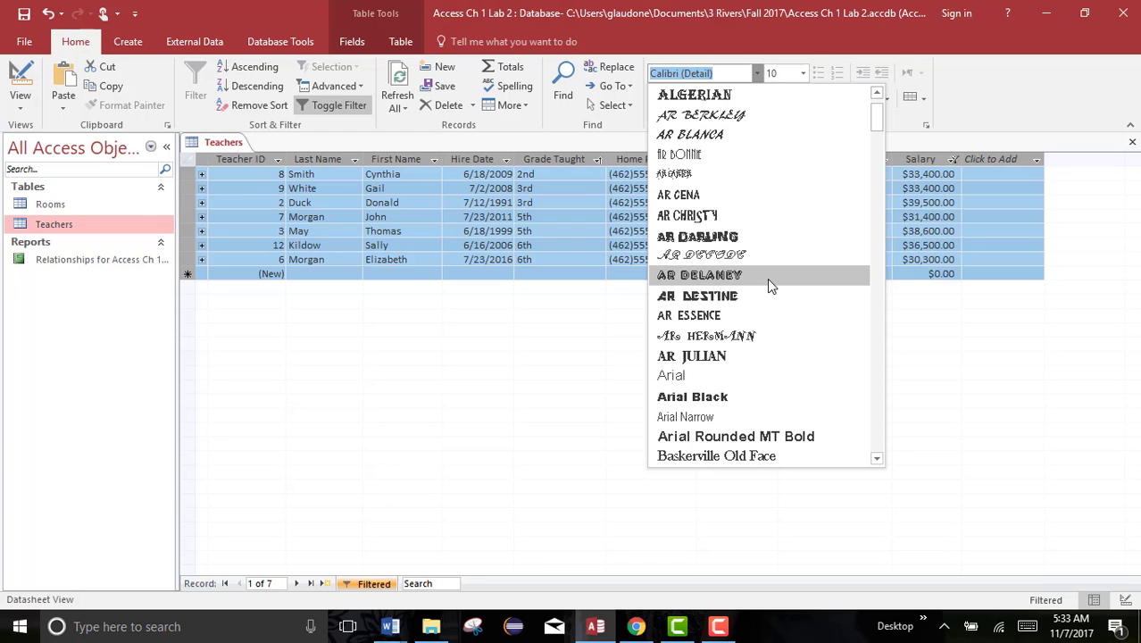
type("v")
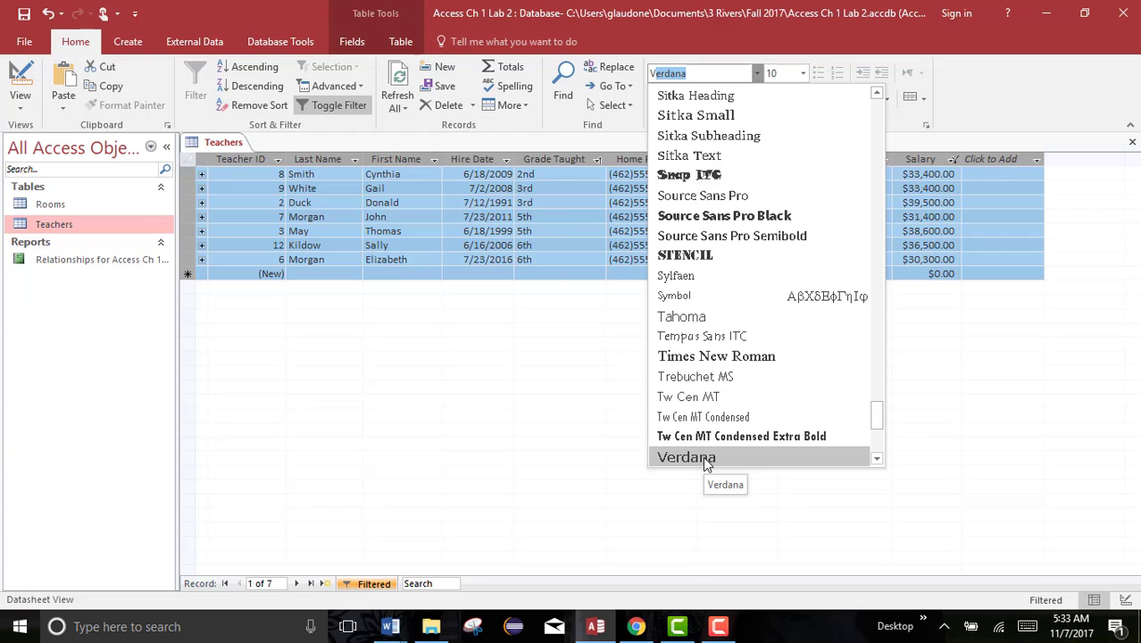
left_click(703, 457)
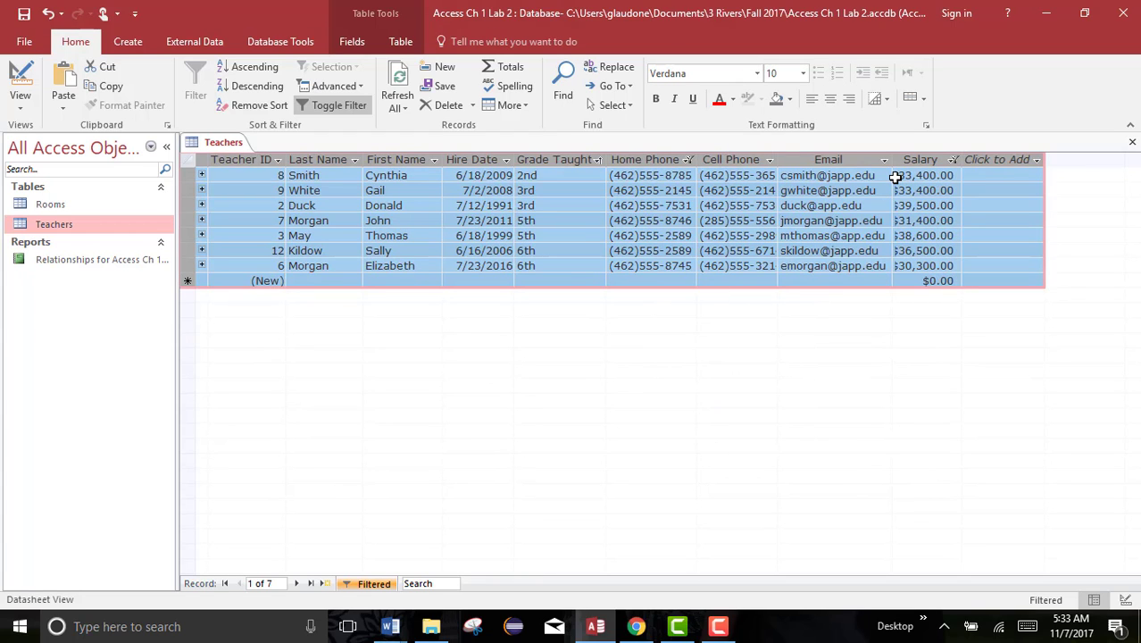
Best-fit the widths of all Teachers columns to their contents, then view the column width options without changing them.
double_click(777, 159)
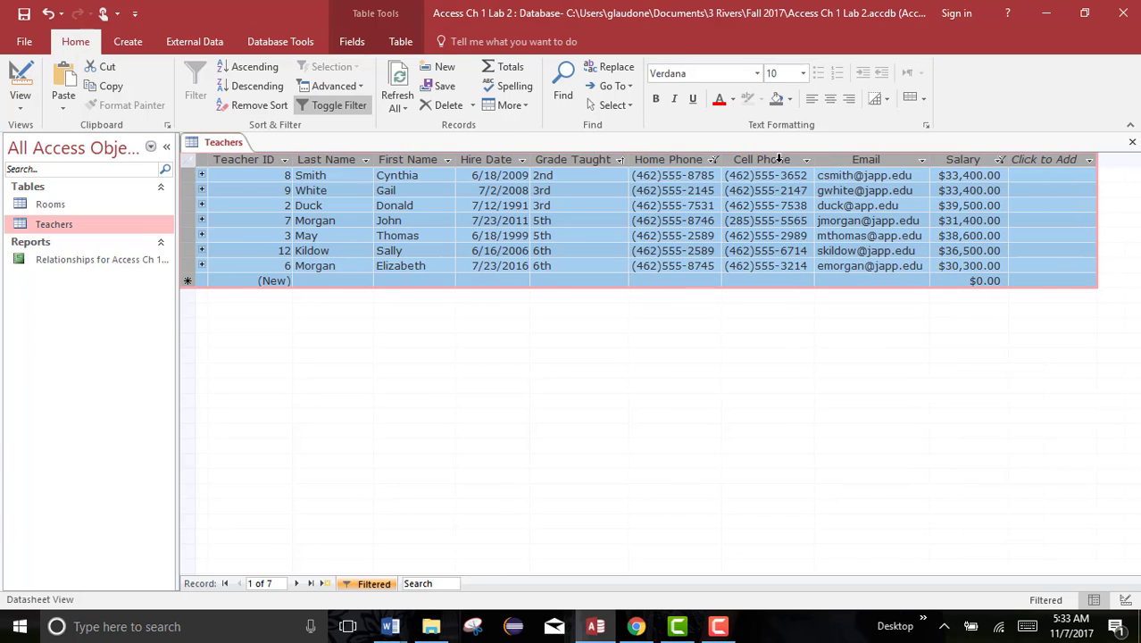
left_click(528, 105)
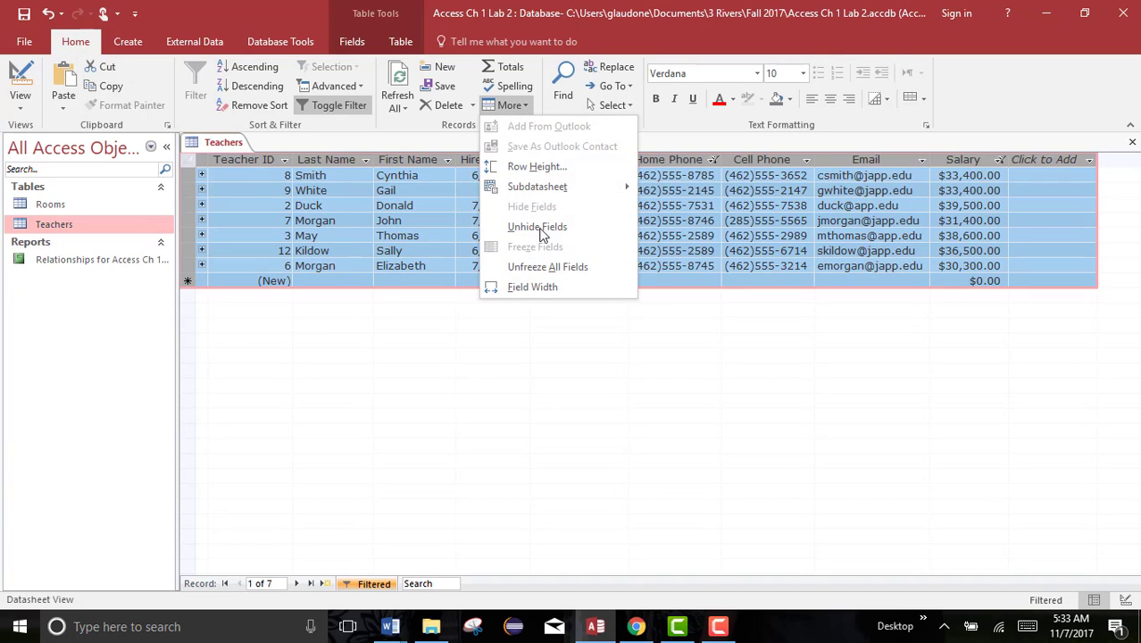
left_click(539, 287)
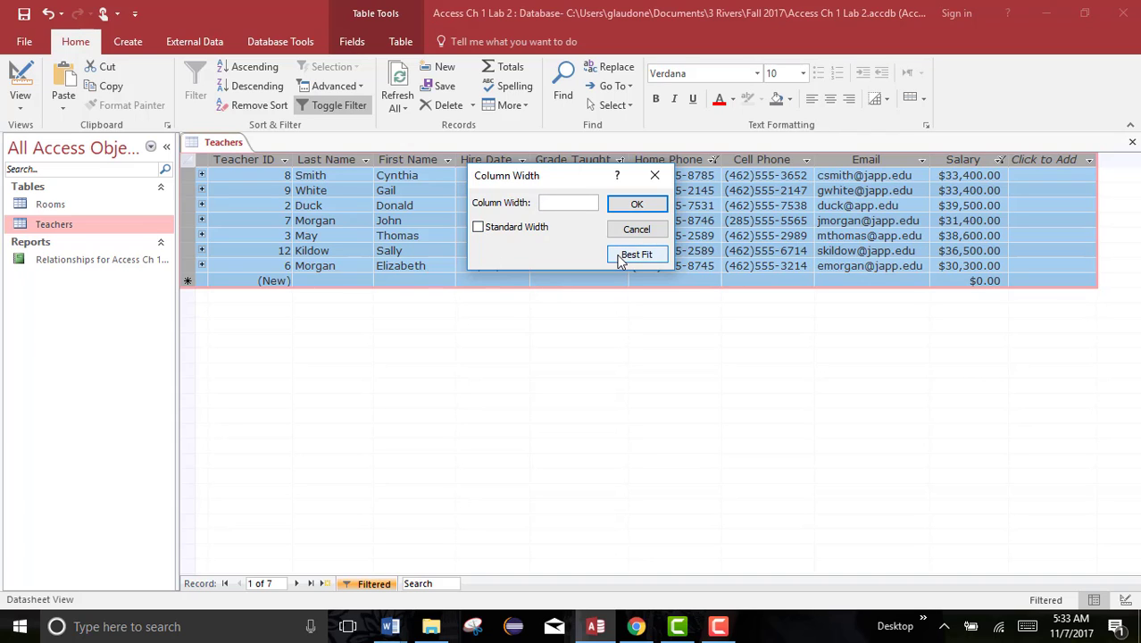
left_click(657, 177)
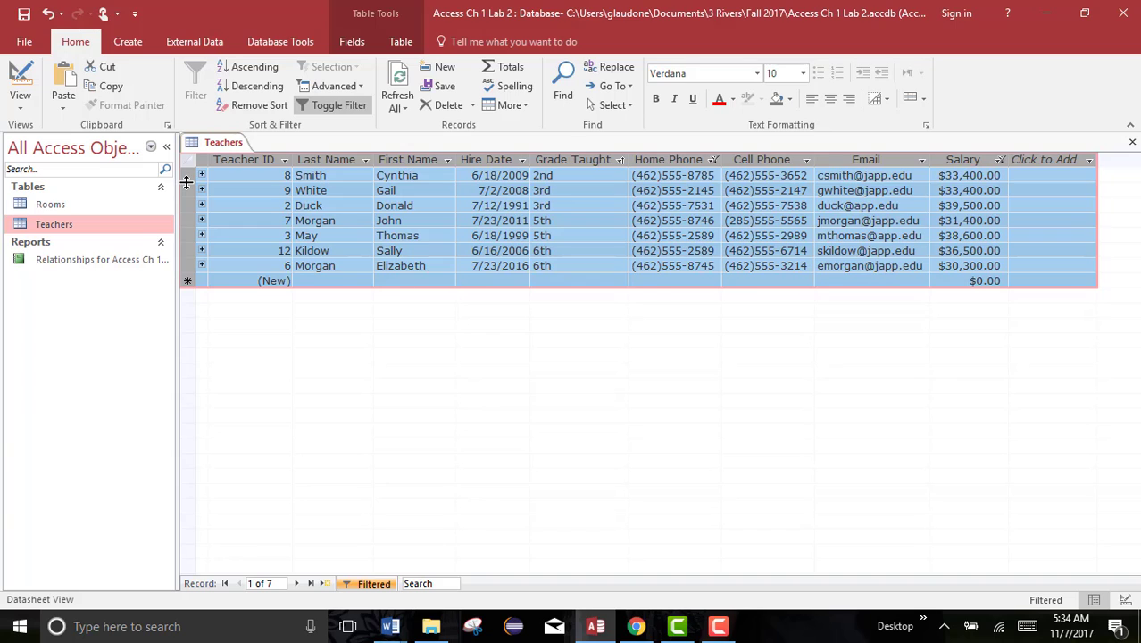
Increase the height of all rows in the Teachers datasheet, entering 16 as the row height.
left_click_drag(187, 183, 187, 185)
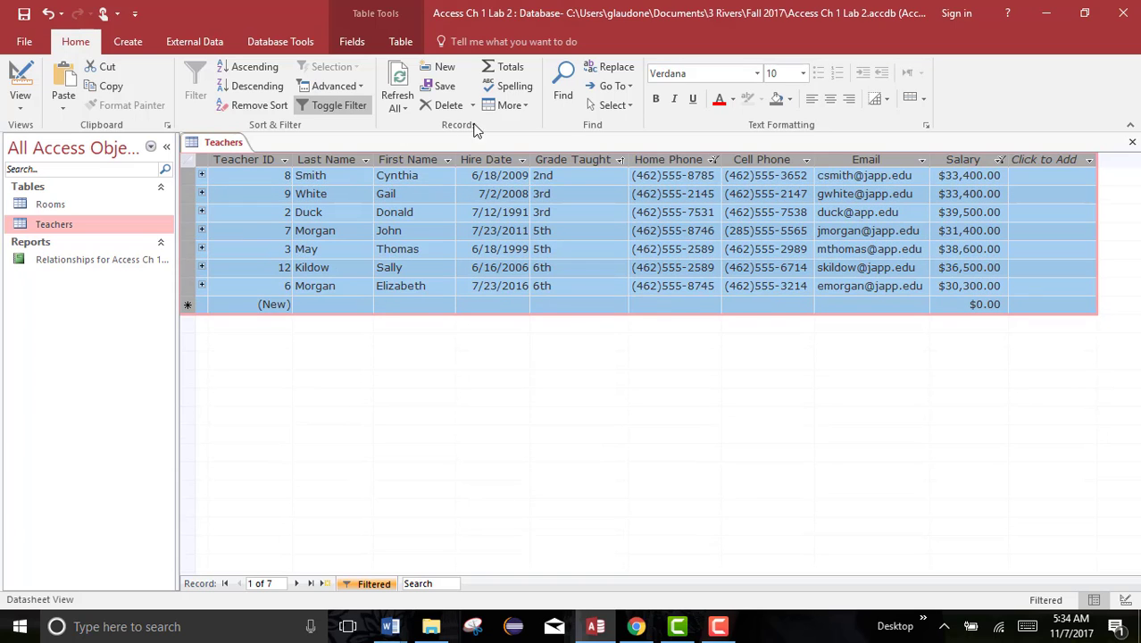
left_click(523, 106)
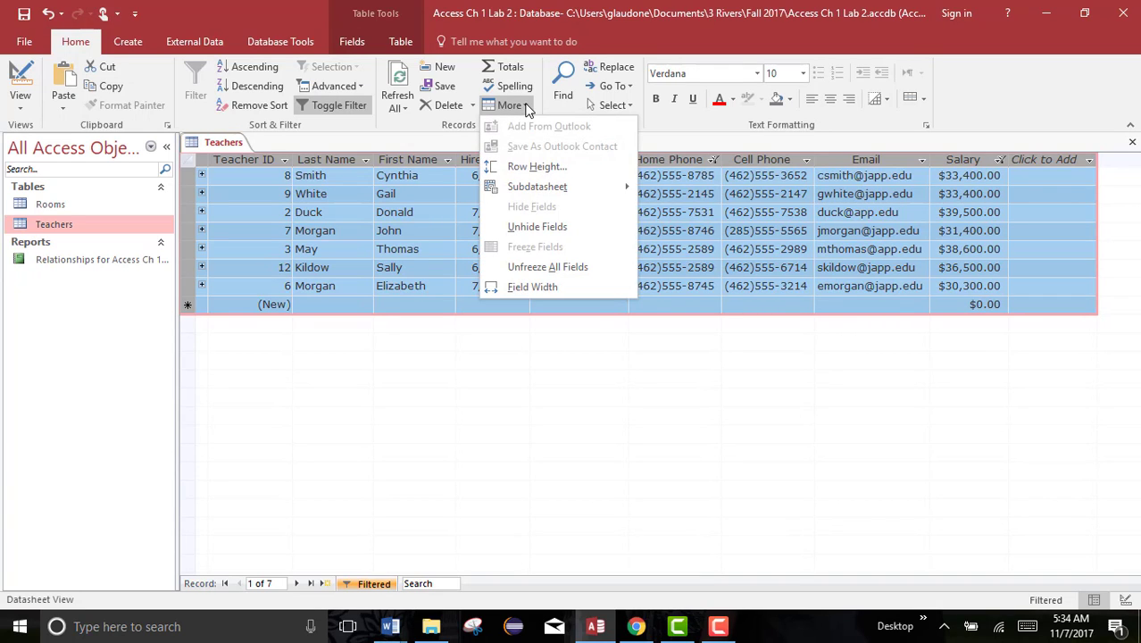
left_click(532, 167)
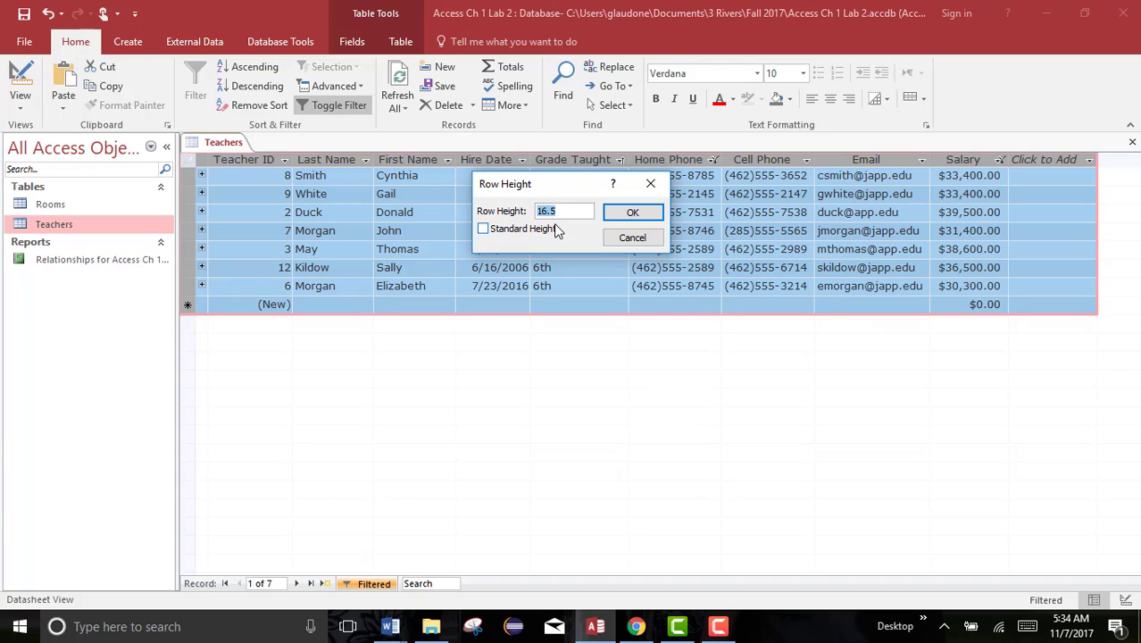
type("16")
left_click(631, 214)
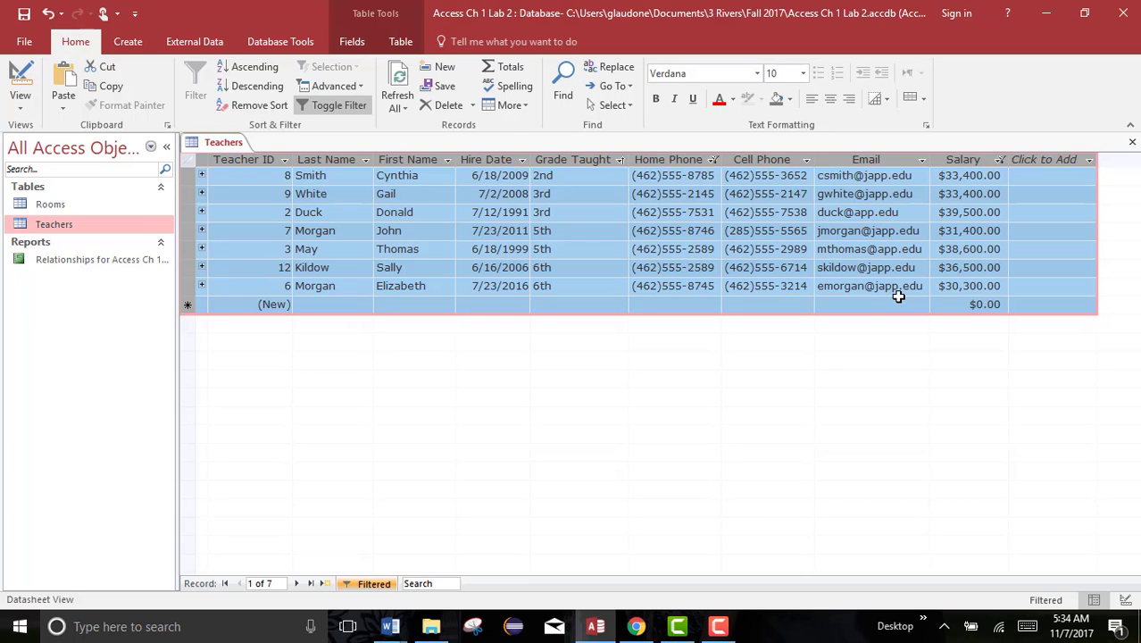
Hide the Teacher ID field in the Teachers datasheet.
left_click(266, 175)
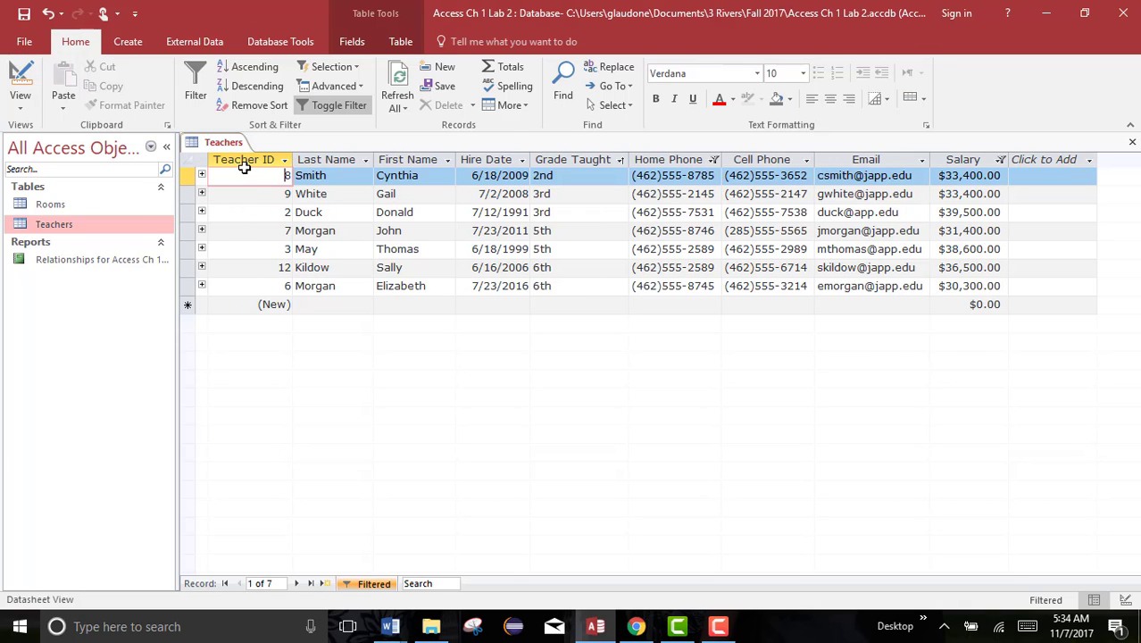
left_click(526, 108)
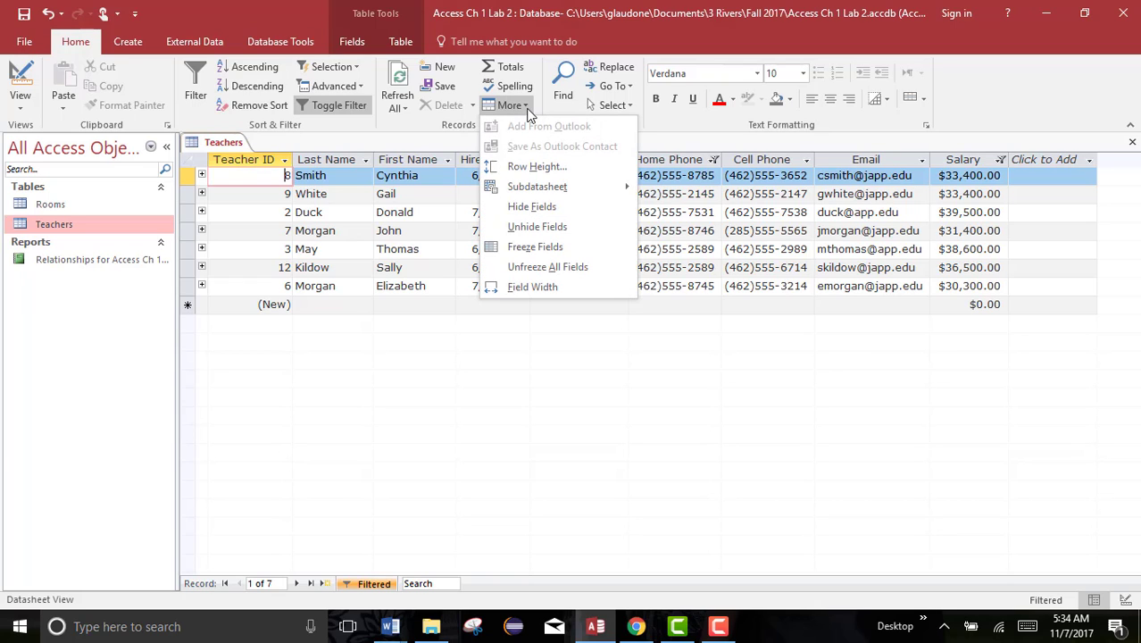
left_click(532, 207)
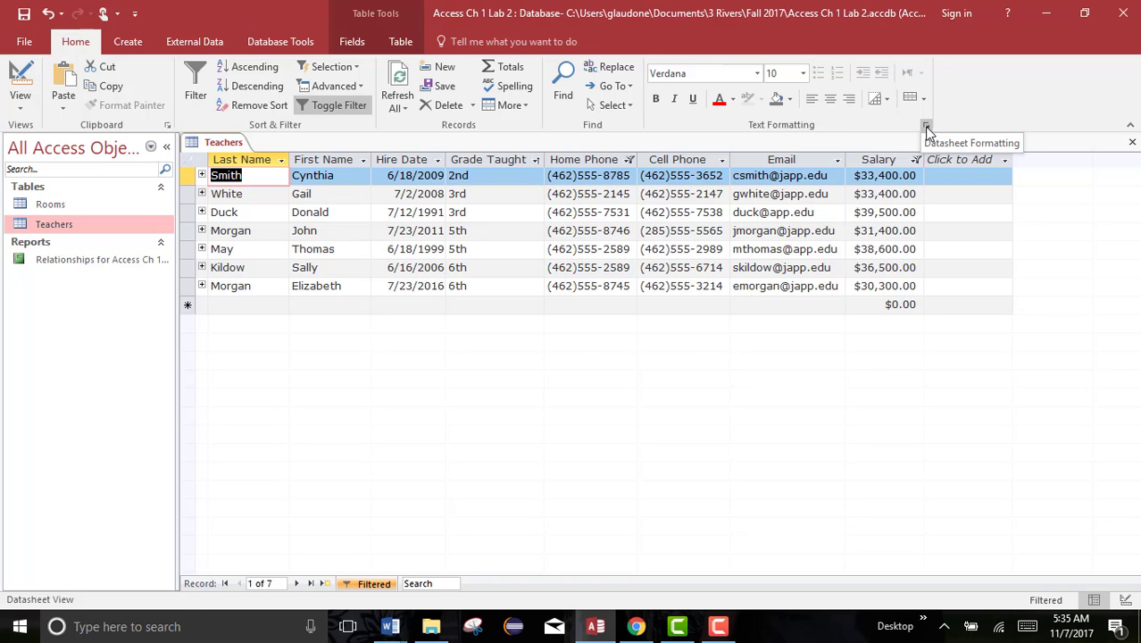
In the datasheet formatting options, choose the Raised cell effect and the Automatic background color.
left_click(926, 127)
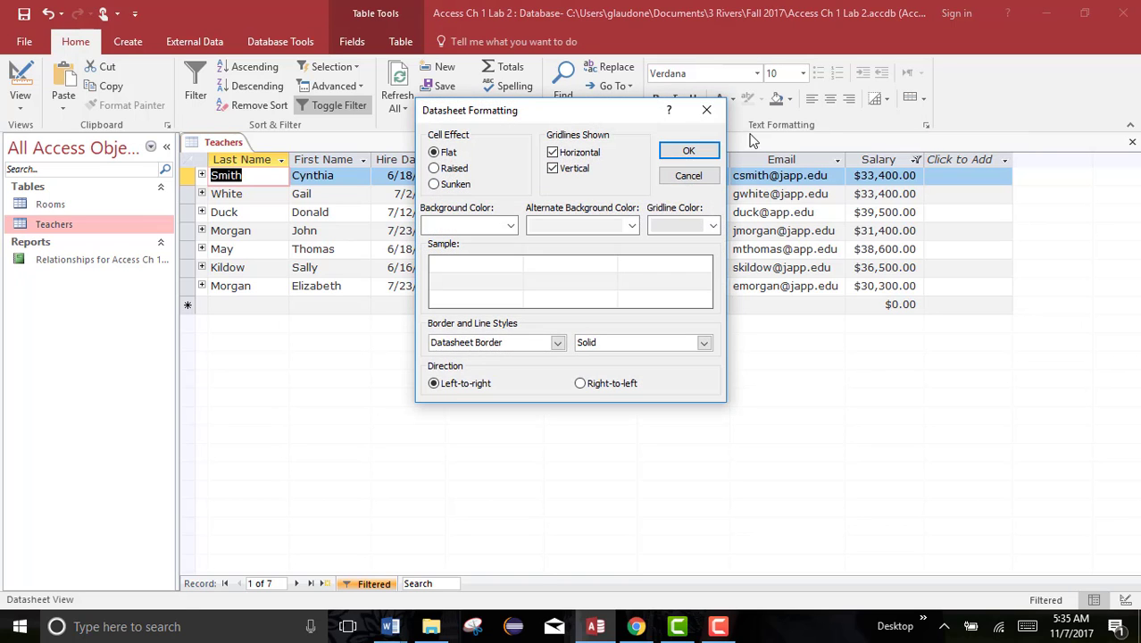
left_click_drag(554, 120, 669, 189)
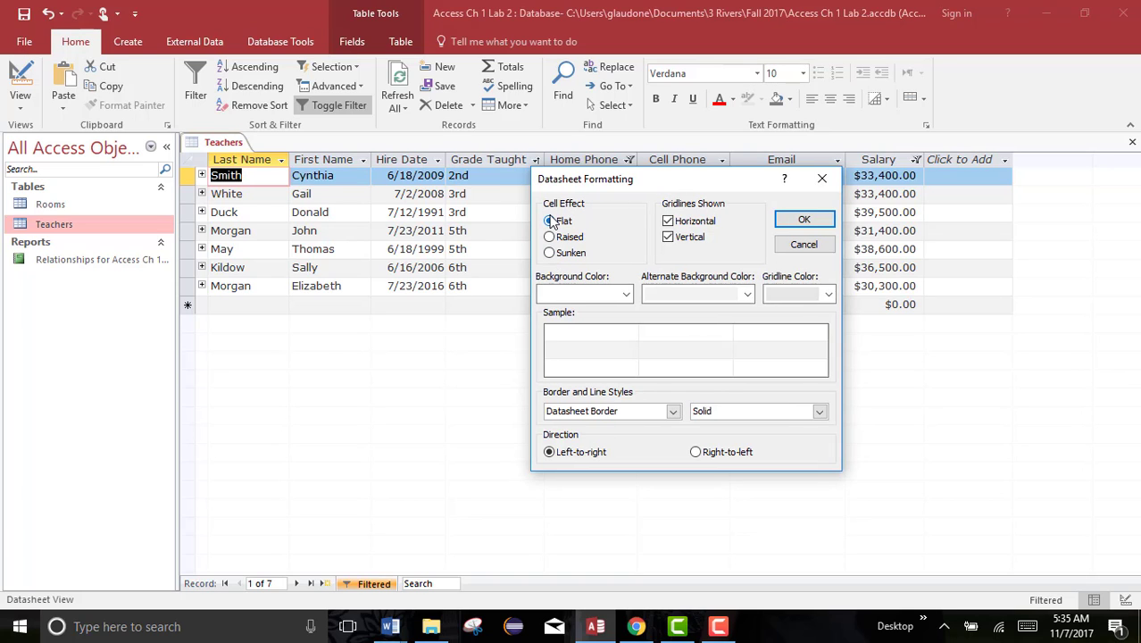
left_click(549, 237)
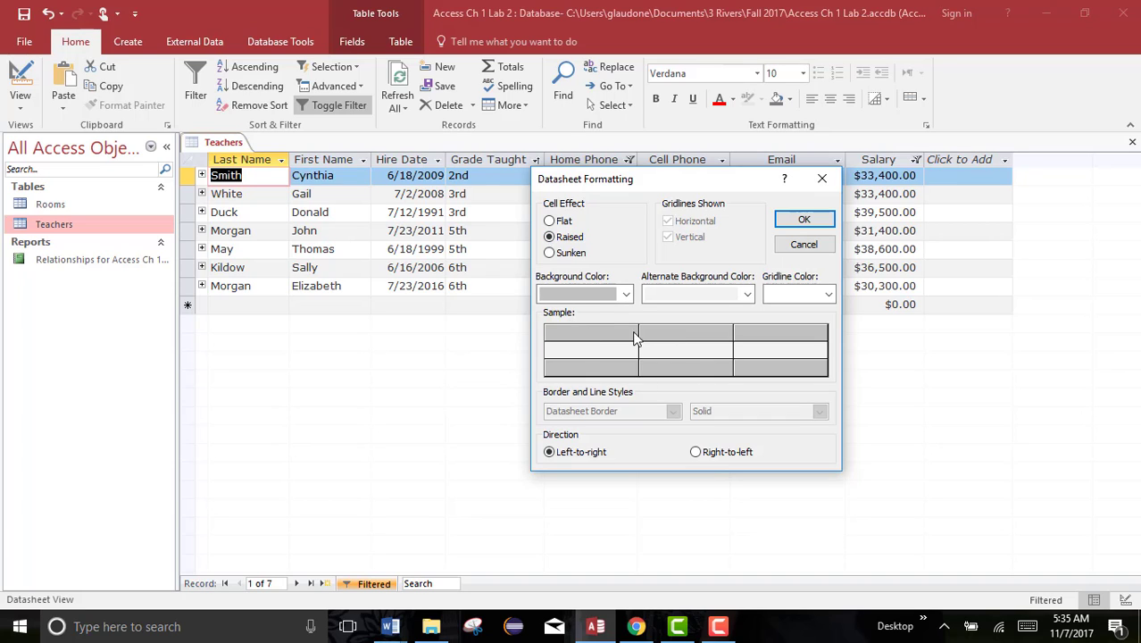
left_click(550, 254)
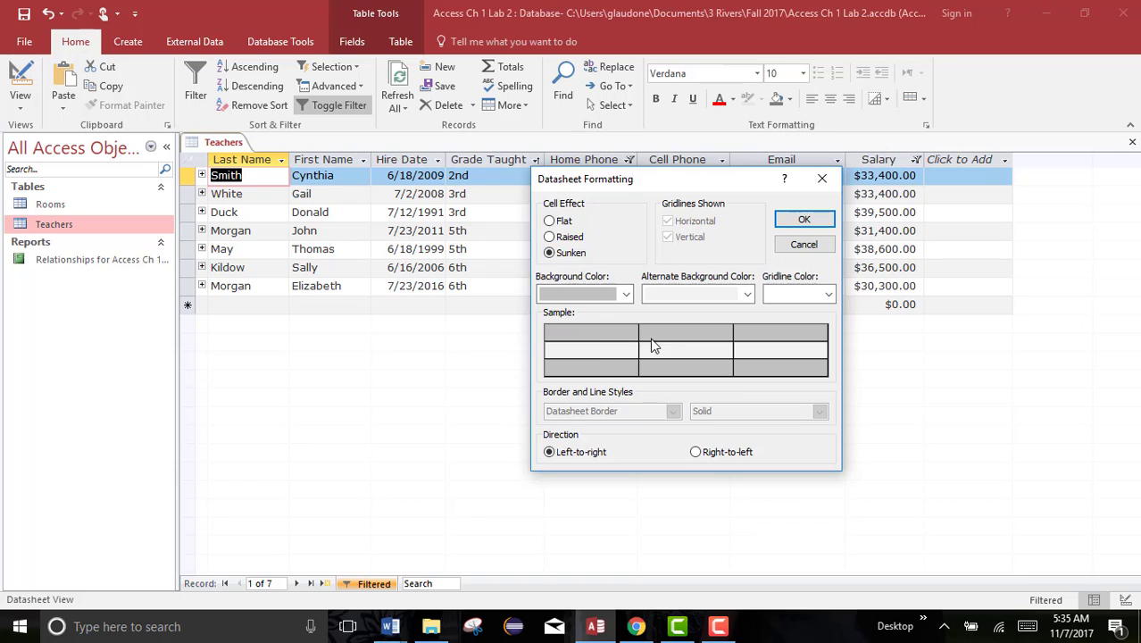
left_click(549, 237)
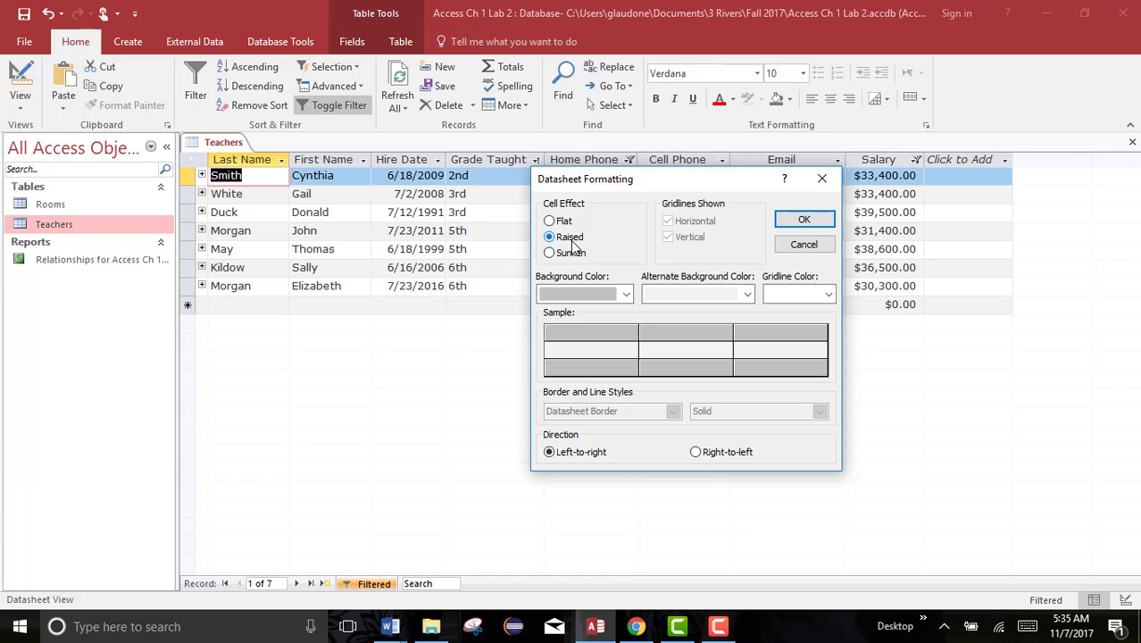
left_click(625, 296)
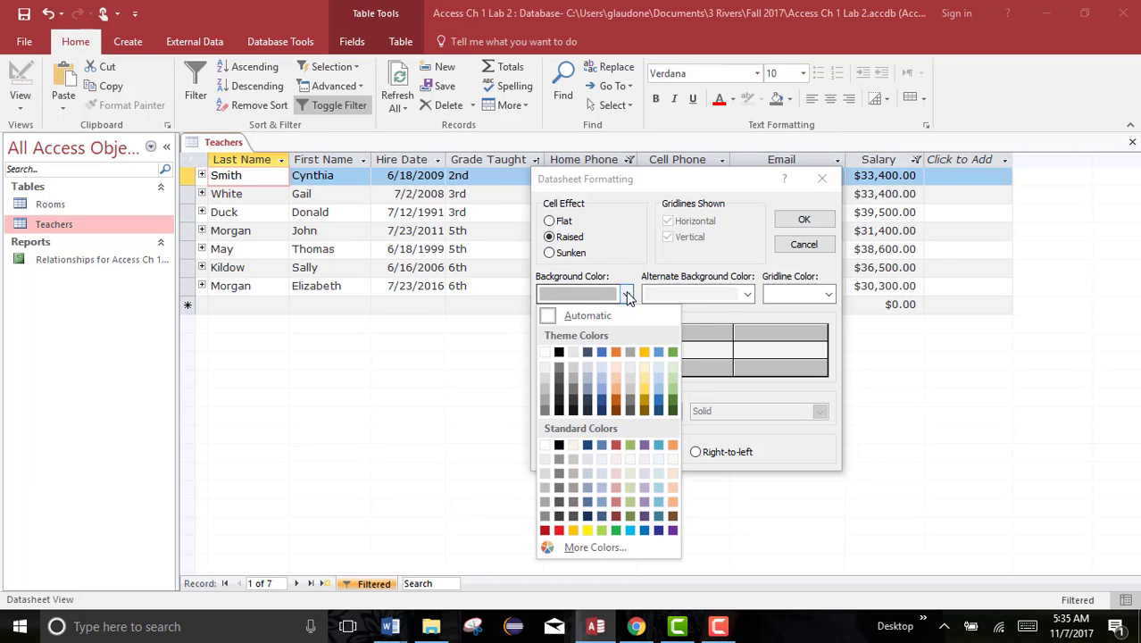
left_click(586, 316)
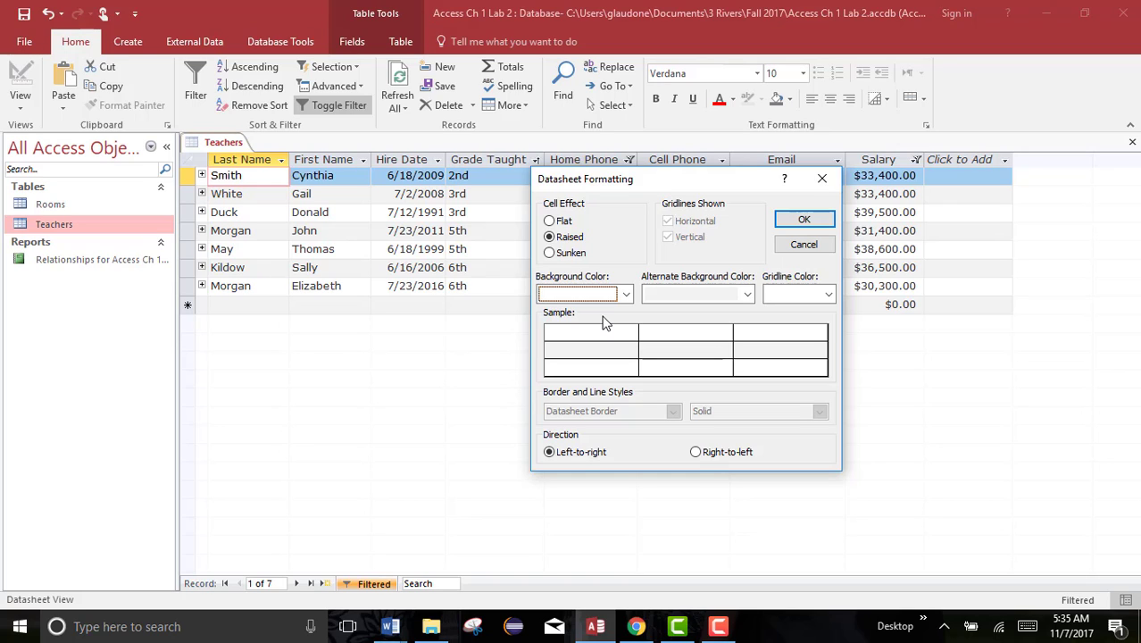
Set the alternate background color to light orange and the gridline color to dark gold, and apply the formatting to the datasheet.
left_click(748, 296)
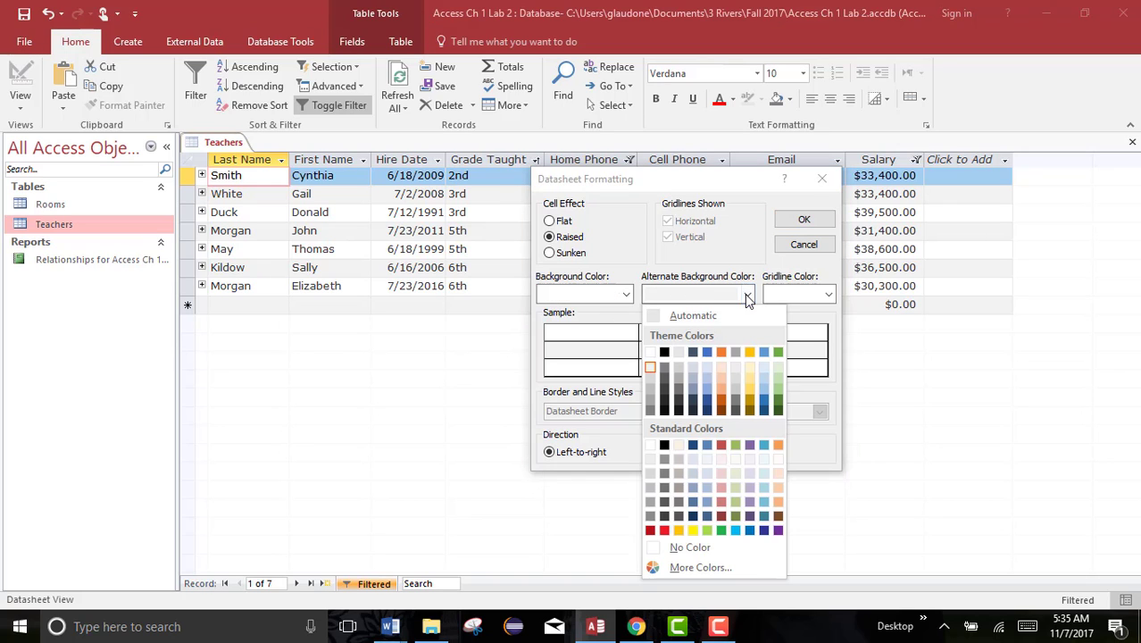
left_click(721, 379)
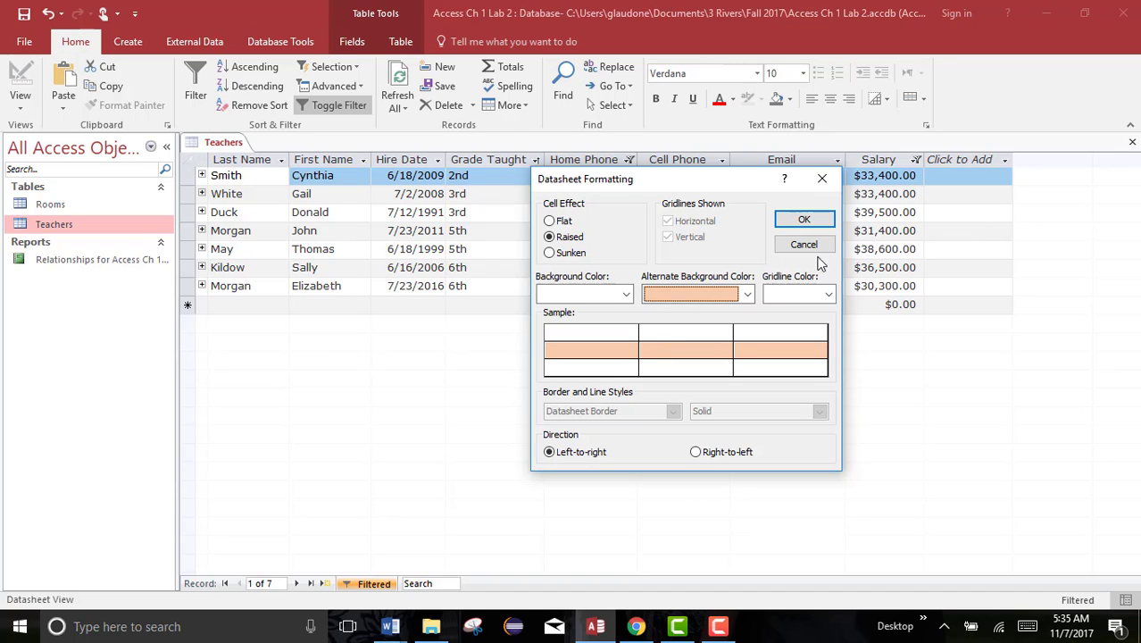
left_click(829, 296)
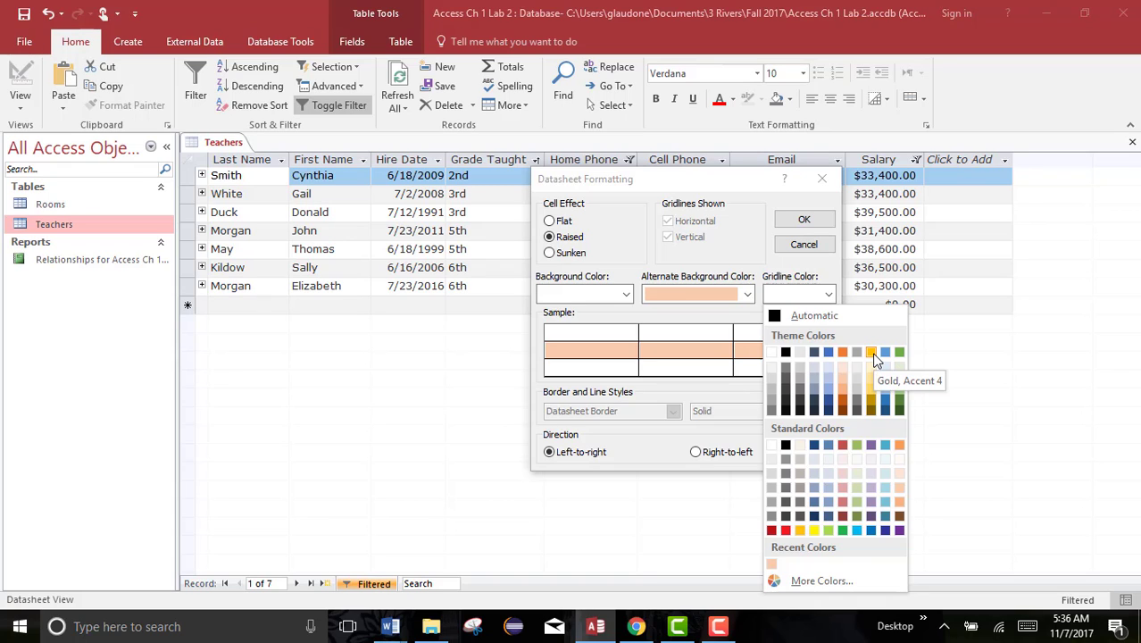
left_click(874, 403)
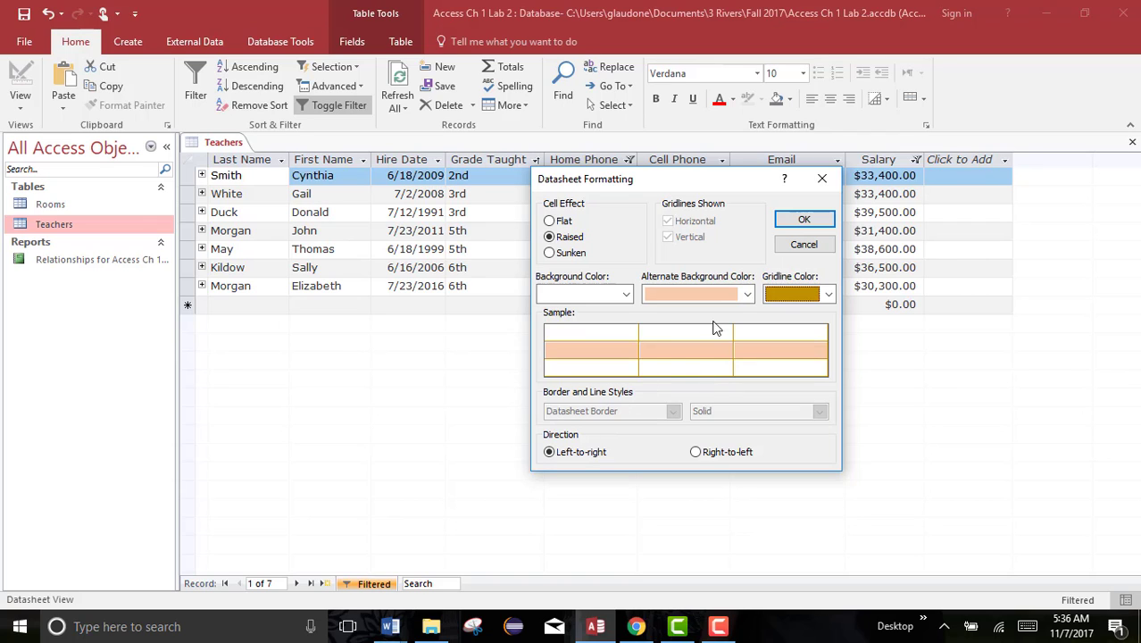
left_click(804, 220)
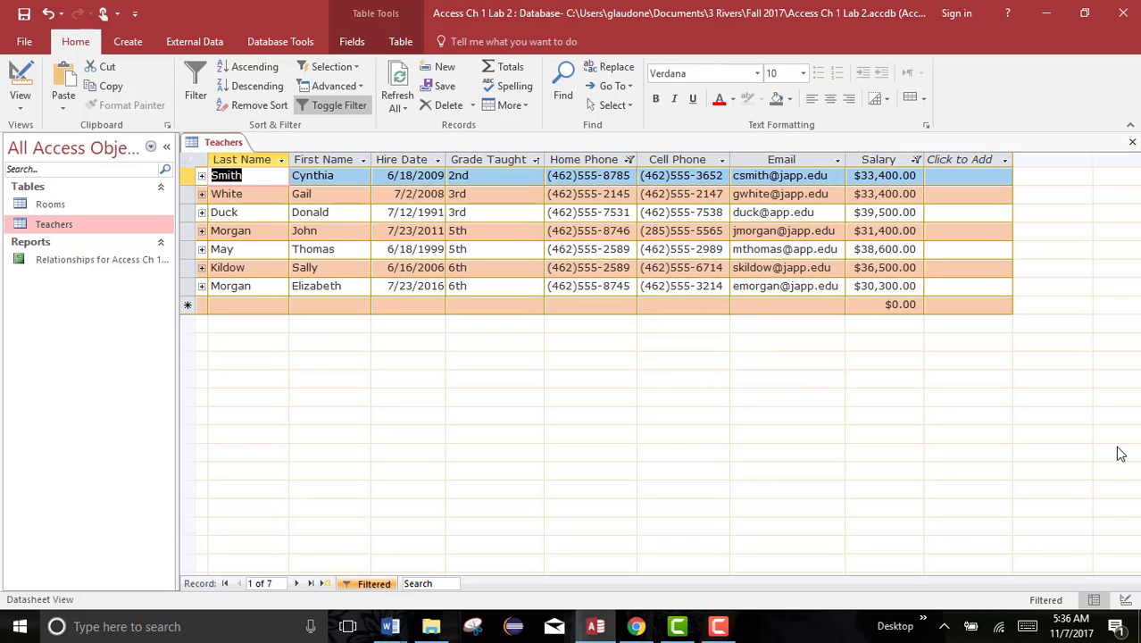
left_click(502, 215)
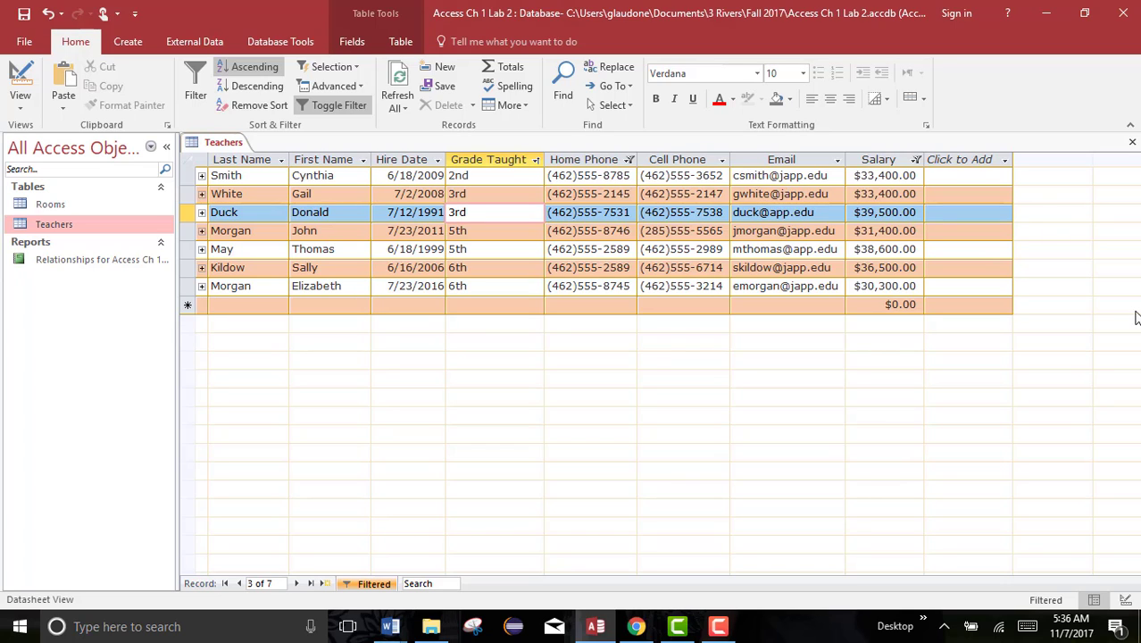